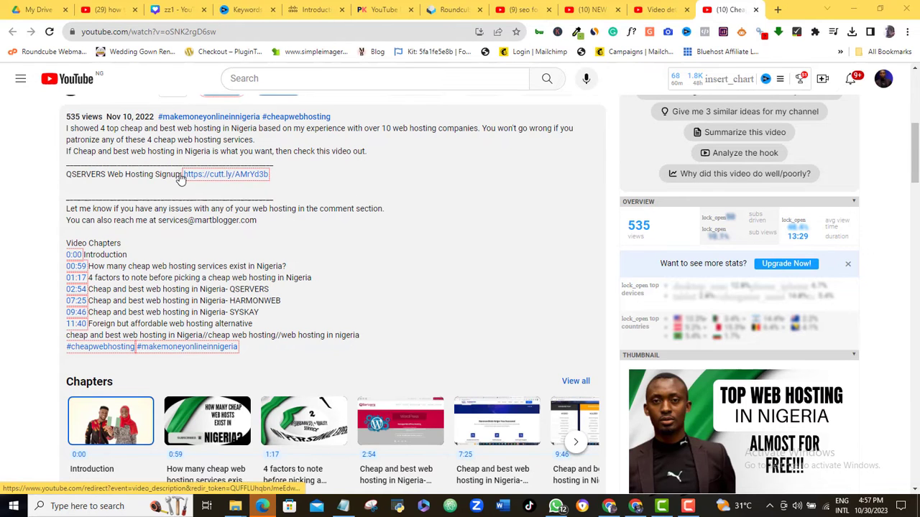
# - Open the cutt.ly QServers signup link from the video description in a new tab
pyautogui.moveTo(181, 173); pyautogui.dragTo(252, 177)
pyautogui.rightClick(251, 176)
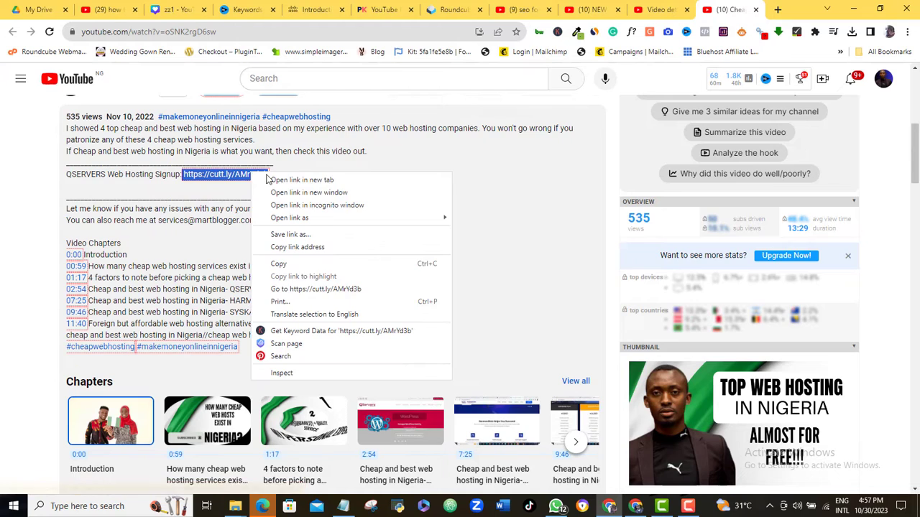
pyautogui.click(277, 182)
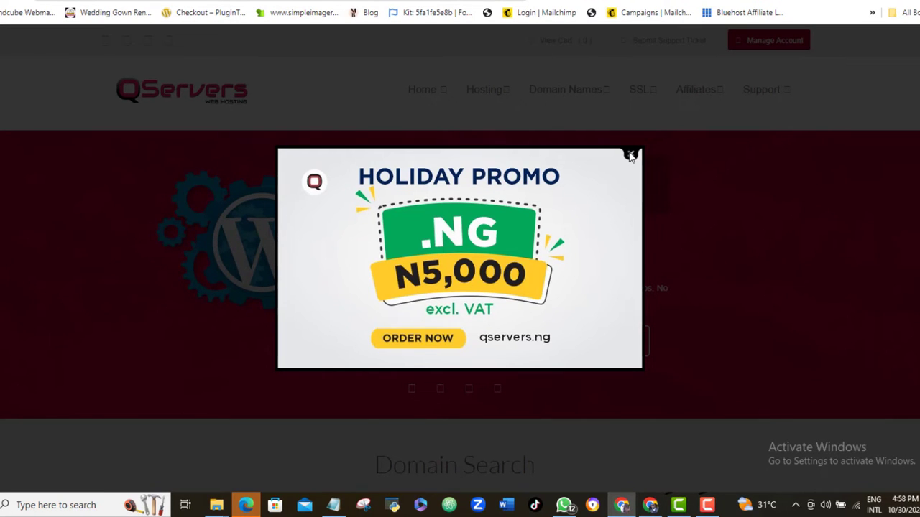
# - Dismiss the Holiday Promo pop-up and search for mytestdomain.com, which shows as already taken
pyautogui.click(630, 156)
pyautogui.scroll(-5, 630, 156)
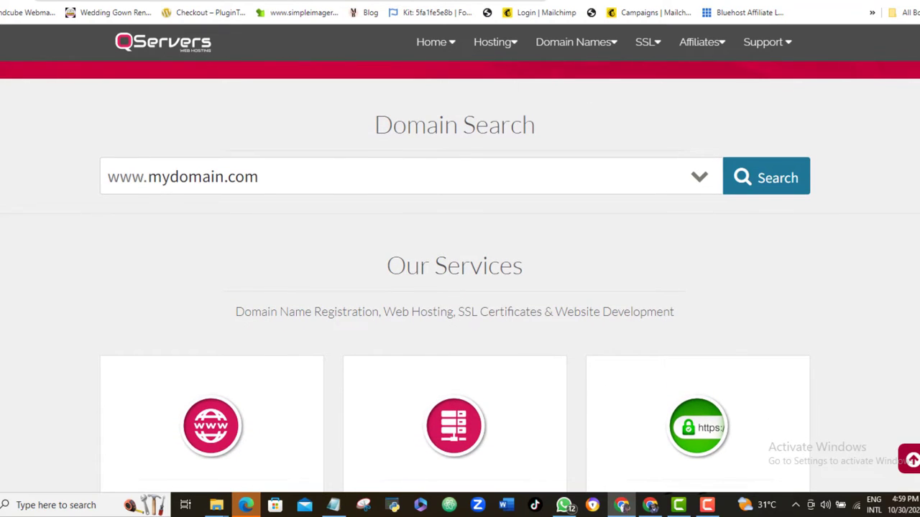
pyautogui.click(221, 178)
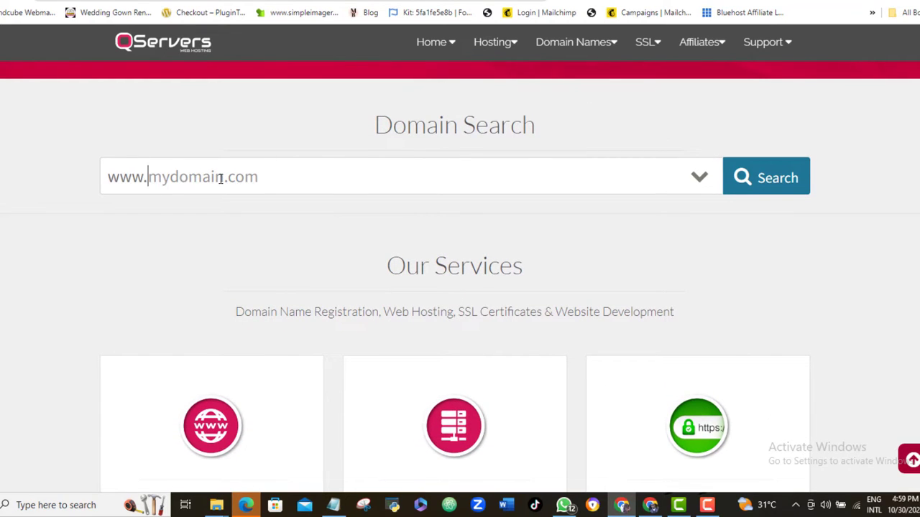
pyautogui.write('my')
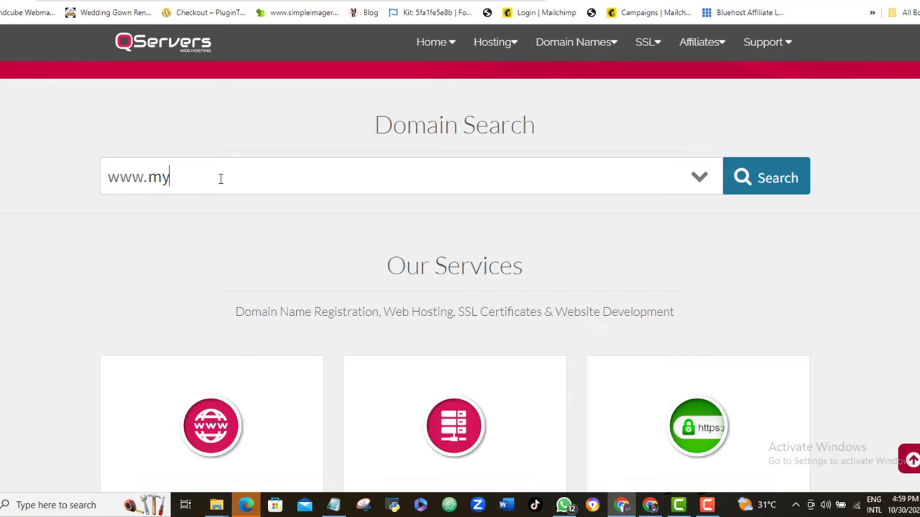
pyautogui.write('testdomain')
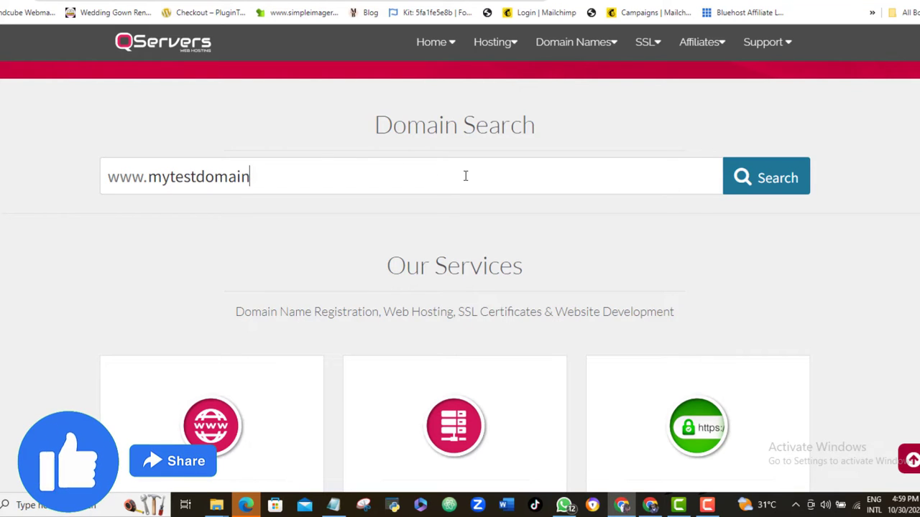
pyautogui.write('.co')
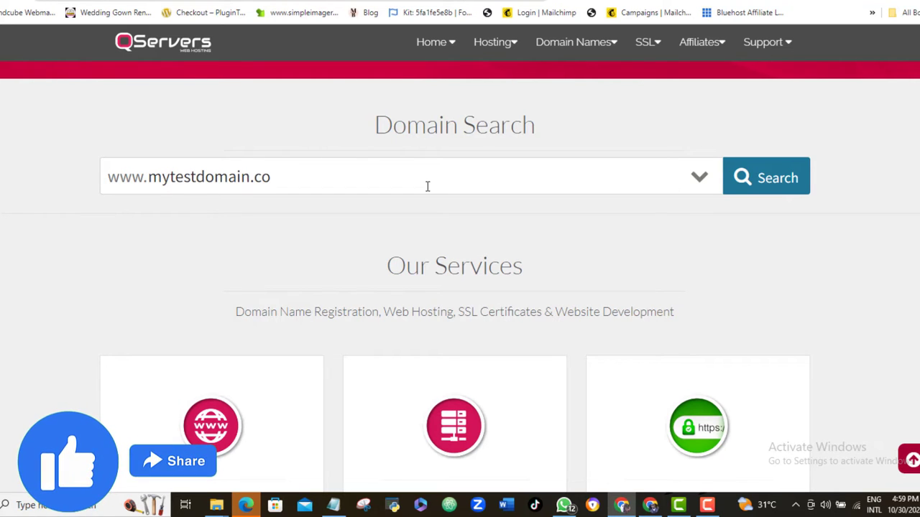
pyautogui.write('m')
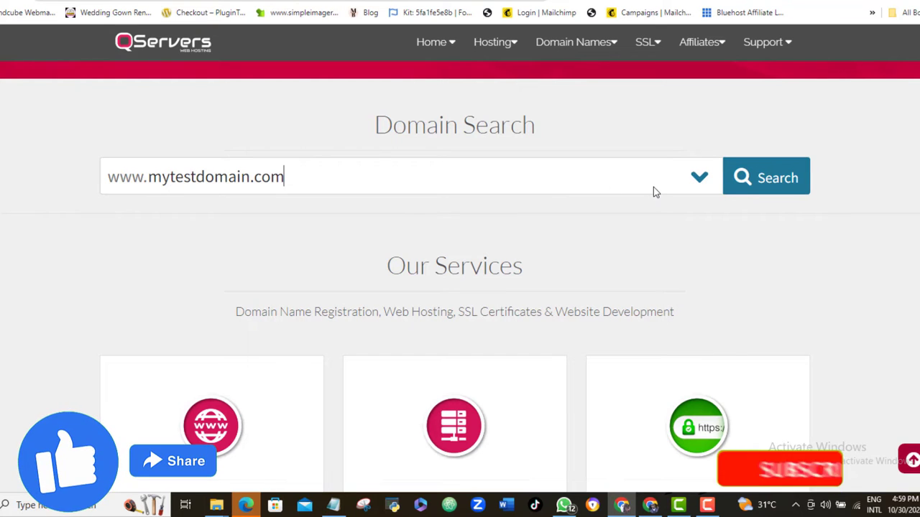
pyautogui.click(790, 185)
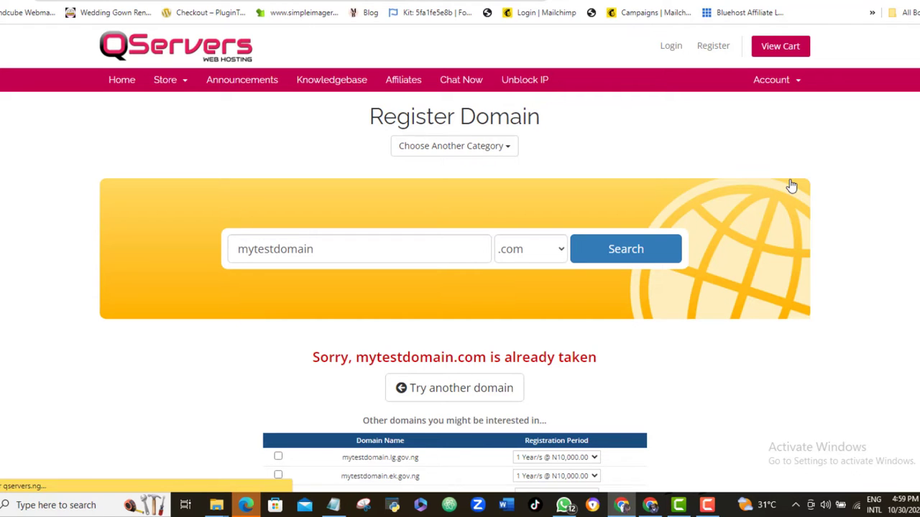
# - Look over the mytestdomain suggestions, then expand the .com extension dropdown beside the search box
pyautogui.scroll(-1, 903, 166)
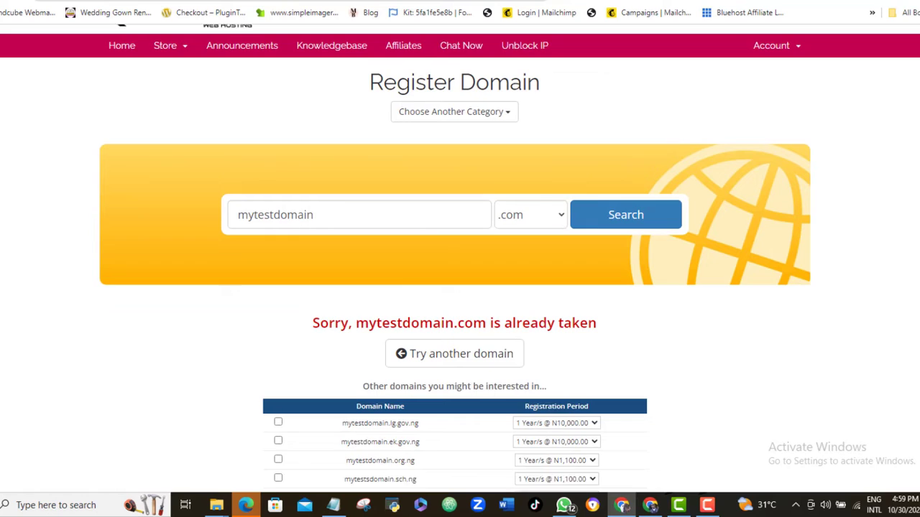
pyautogui.scroll(1, 460, 258)
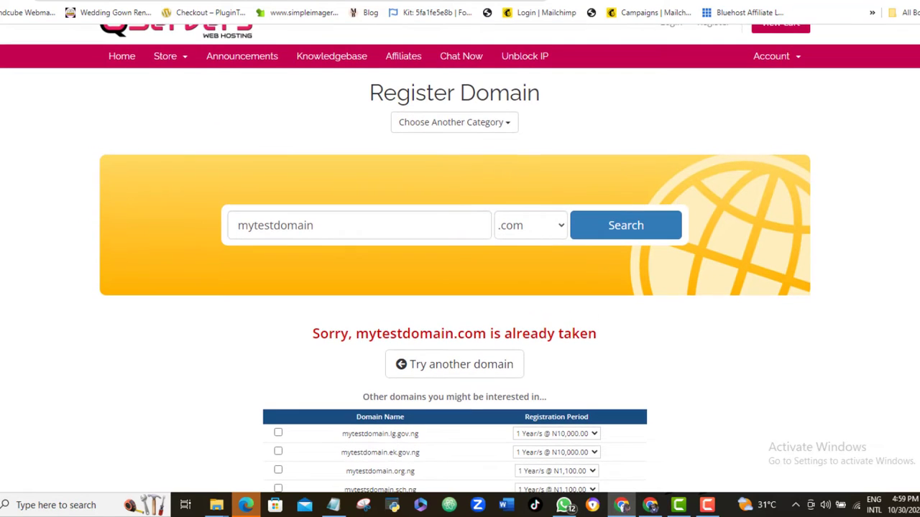
pyautogui.scroll(1, 786, 194)
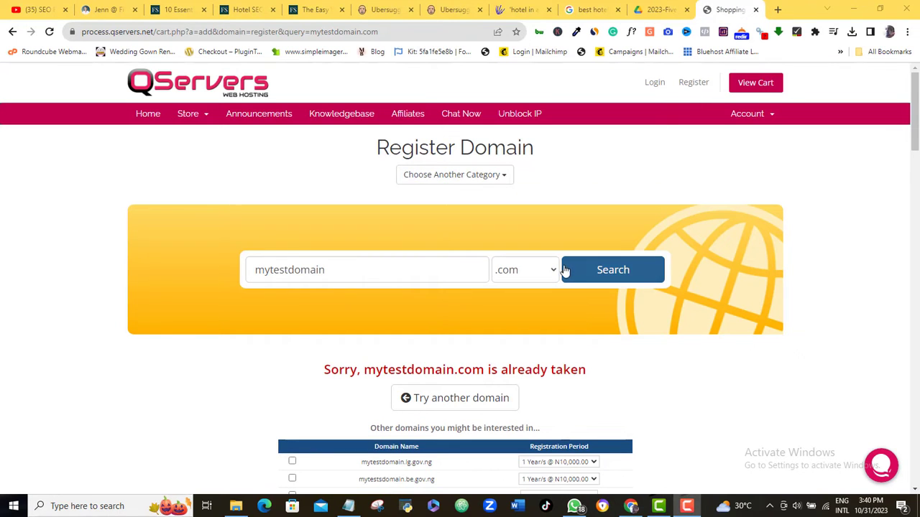
pyautogui.click(554, 274)
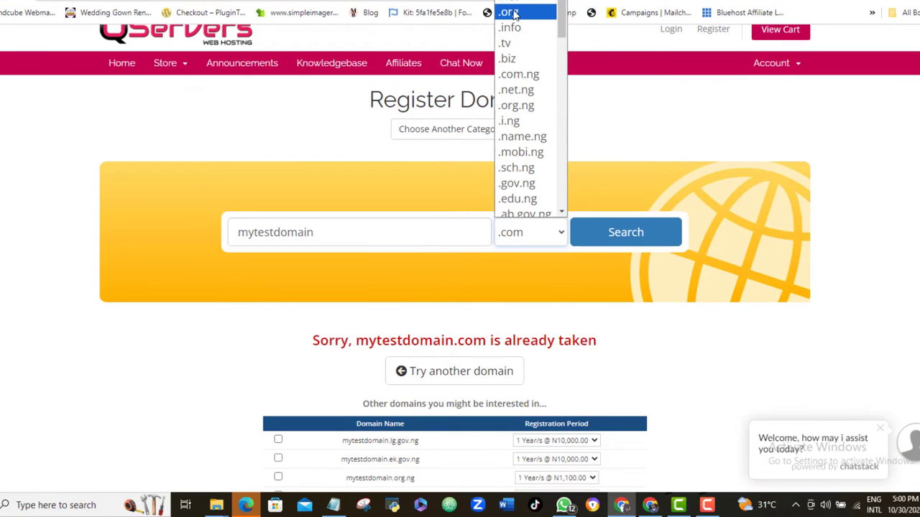
# - Search mytestdomain.org instead, finding it available at N19,600.00 for 1 year
pyautogui.click(514, 14)
pyautogui.click(627, 244)
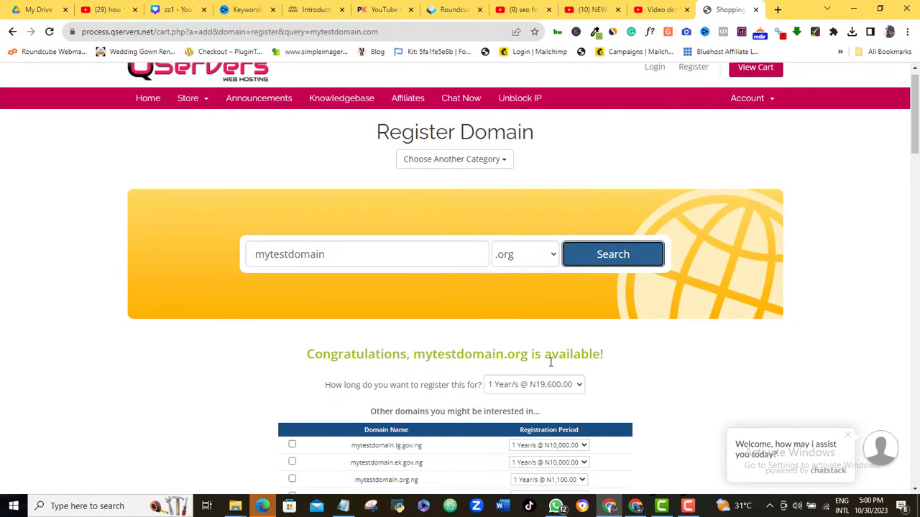
pyautogui.moveTo(915, 148); pyautogui.dragTo(916, 468)
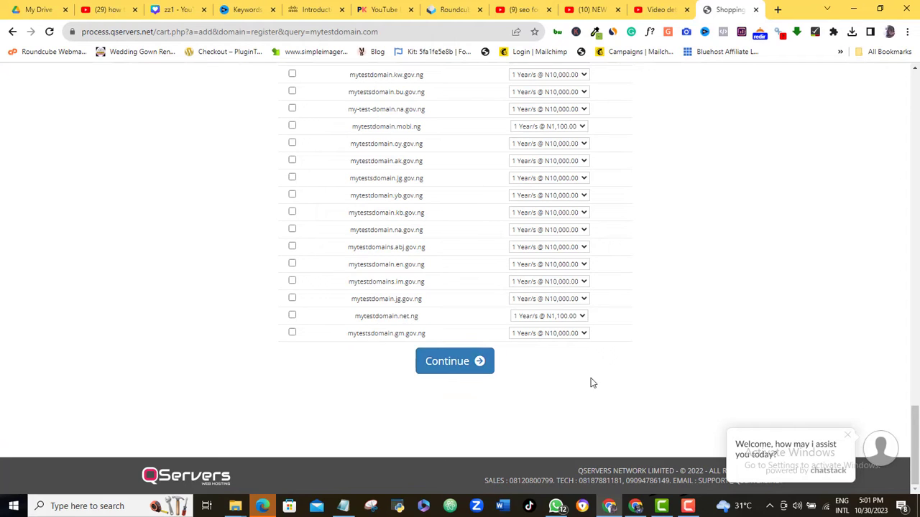
# - Continue with mytestdomain.org, enable free DNS Management, and choose to add hosting
pyautogui.click(479, 368)
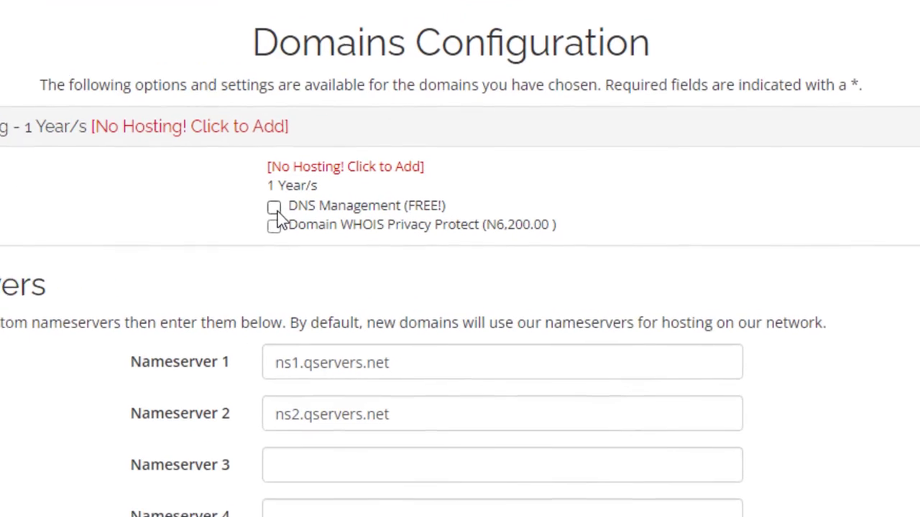
pyautogui.click(359, 230)
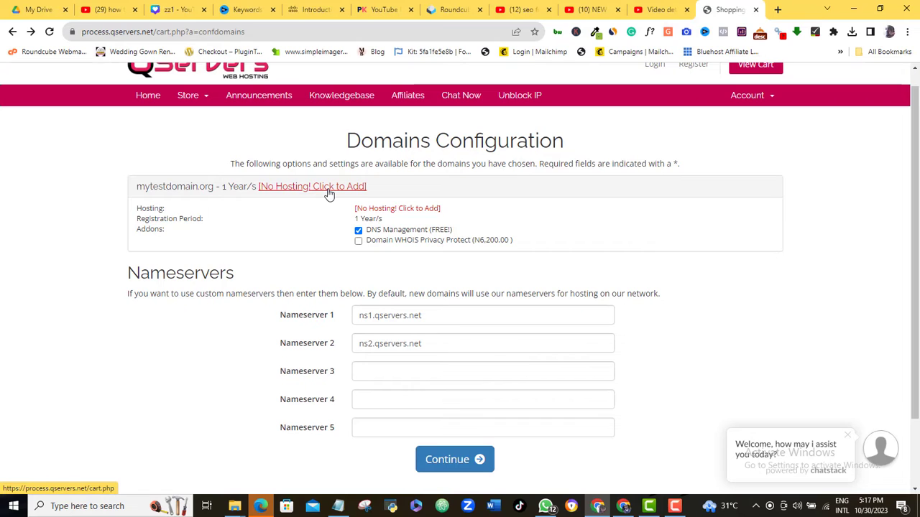
pyautogui.click(384, 210)
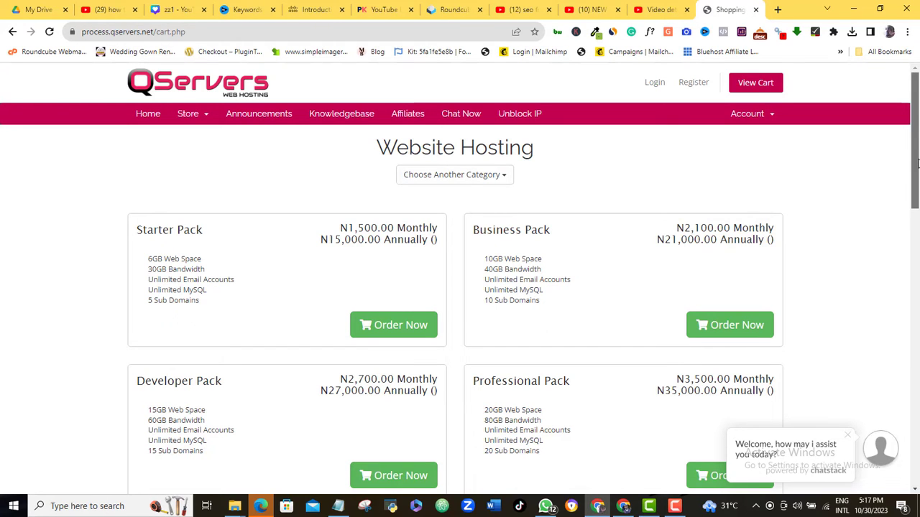
# - Browse the hosting packs from Starter (N1,500.00) to 100GB (N15,600.00), closing the chat greeting
pyautogui.moveTo(917, 163); pyautogui.dragTo(918, 185)
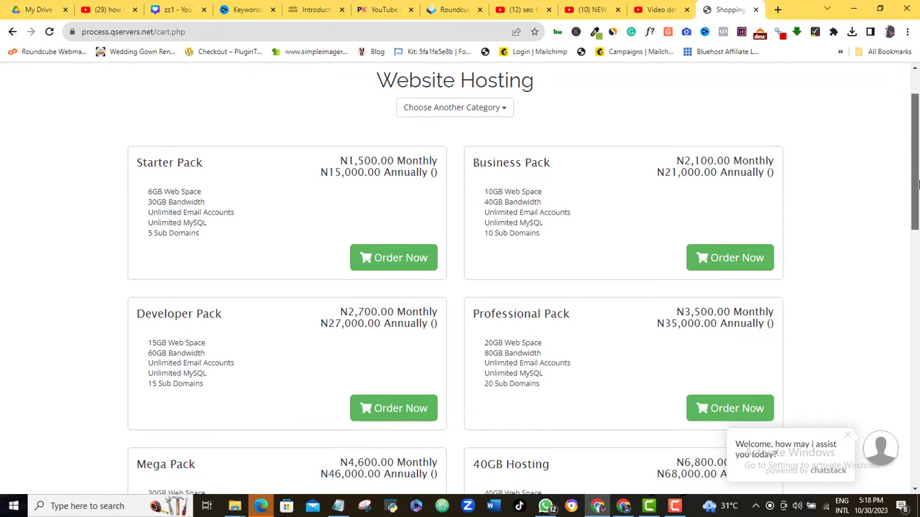
pyautogui.click(848, 438)
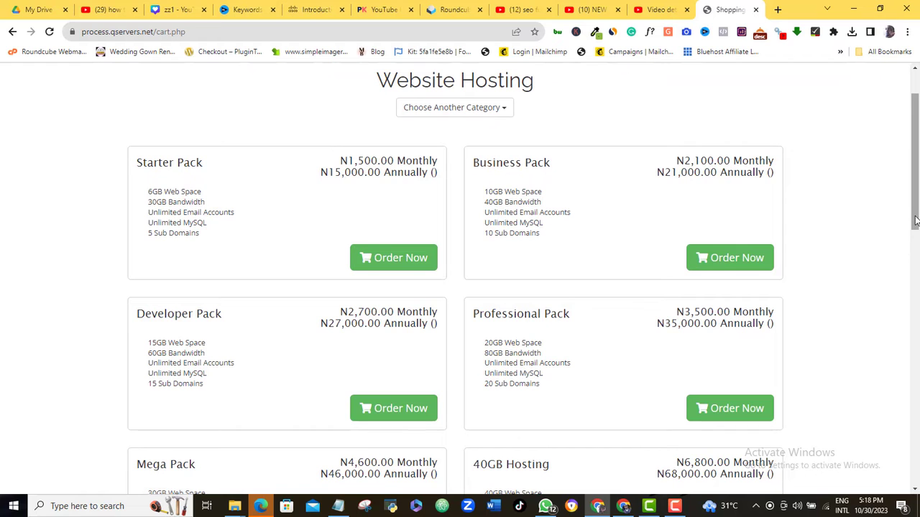
pyautogui.moveTo(915, 222); pyautogui.dragTo(872, 212)
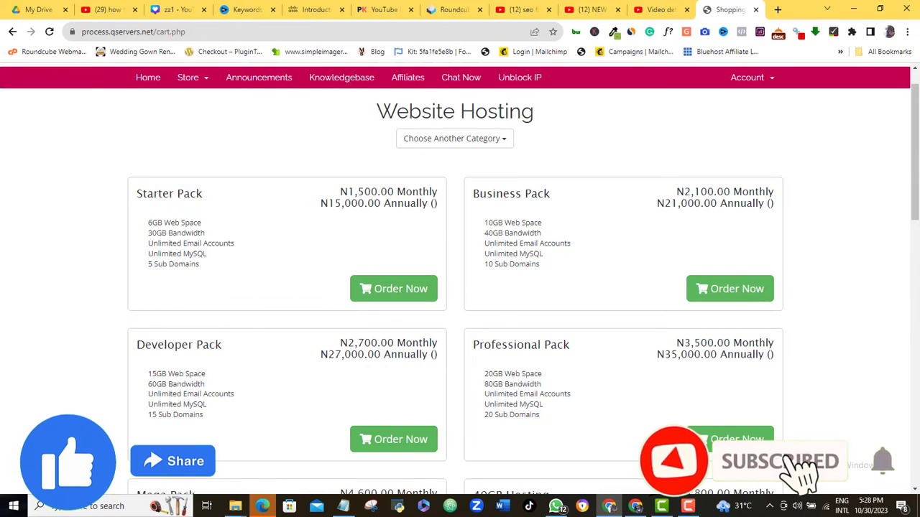
pyautogui.scroll(-5, 916, 229)
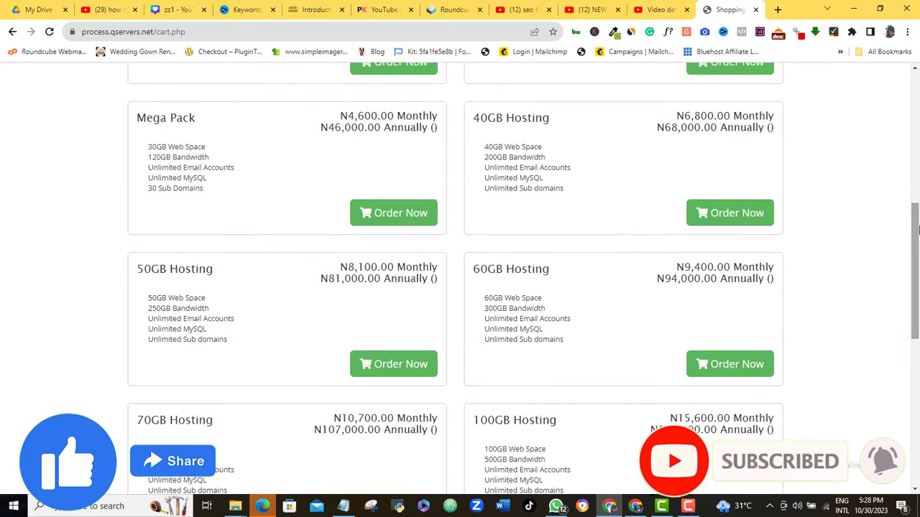
pyautogui.scroll(3, 916, 129)
pyautogui.scroll(3, 917, 128)
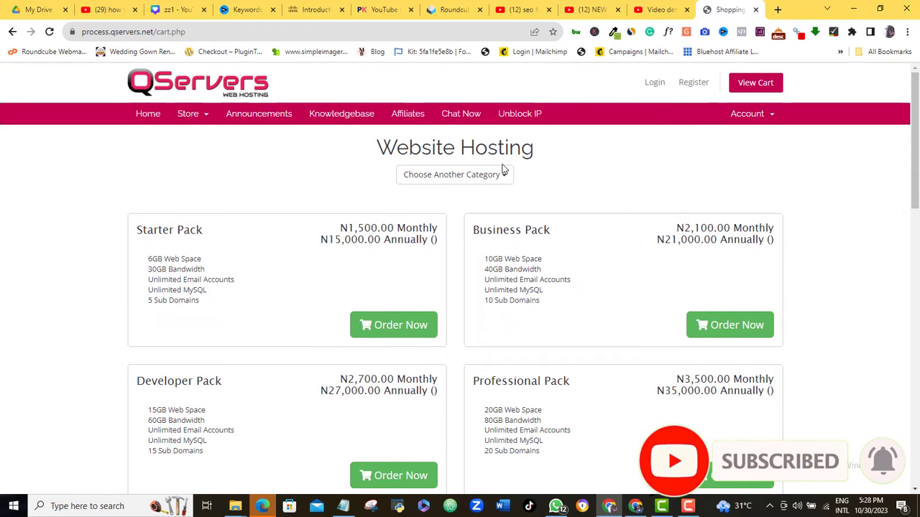
pyautogui.click(504, 176)
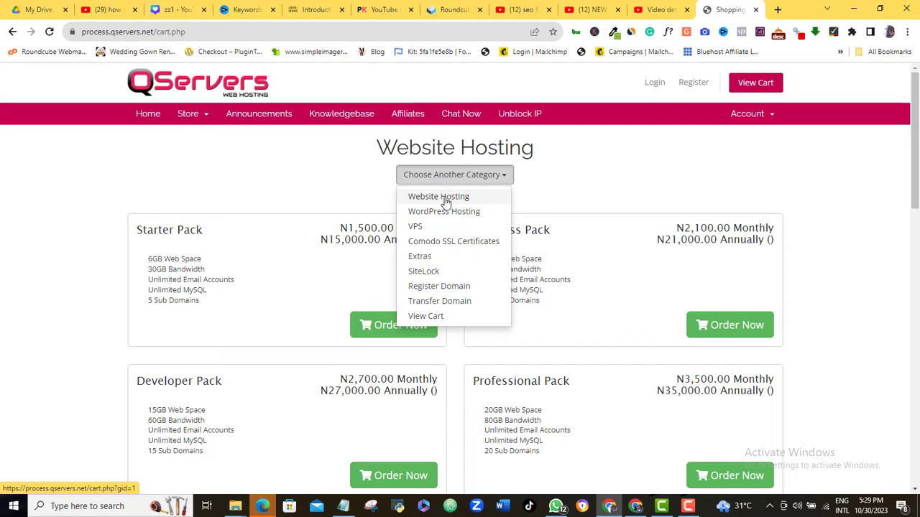
# - Pick Website Hosting from the category list to remain on the hosting plans
pyautogui.click(557, 166)
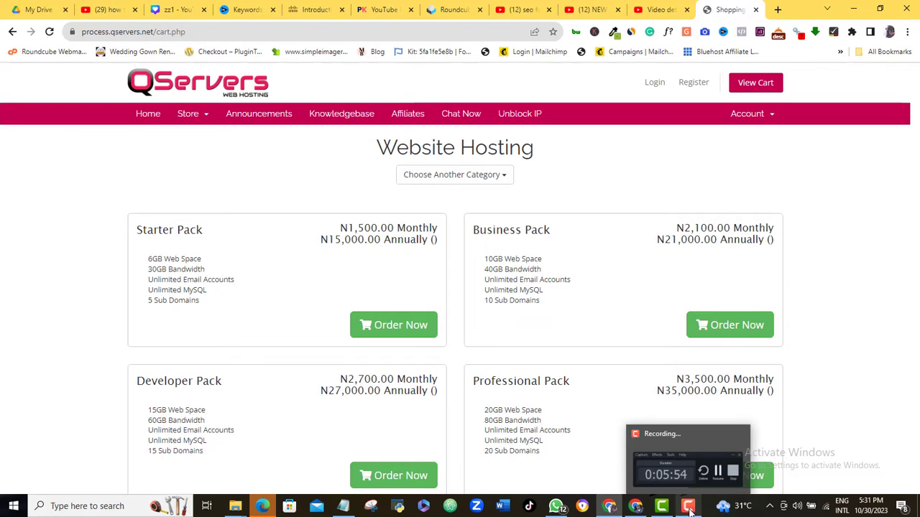
pyautogui.click(683, 460)
pyautogui.click(849, 359)
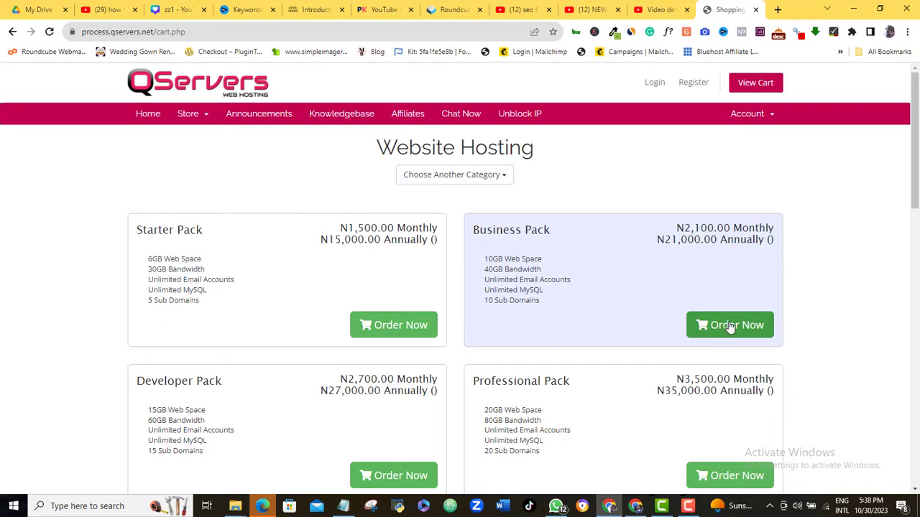
pyautogui.click(735, 327)
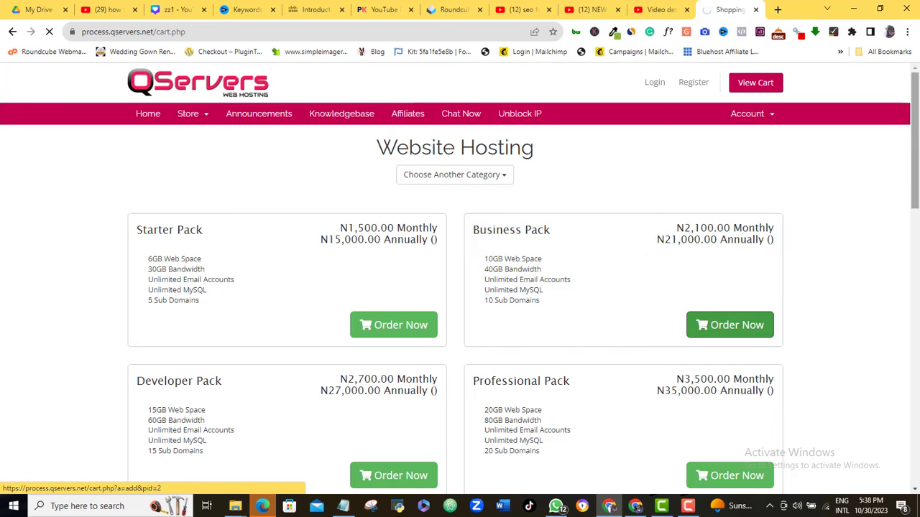
pyautogui.moveTo(917, 140)
pyautogui.mouseDown()
pyautogui.moveTo(917, 377)
pyautogui.moveTo(911, 152)
pyautogui.mouseUp()
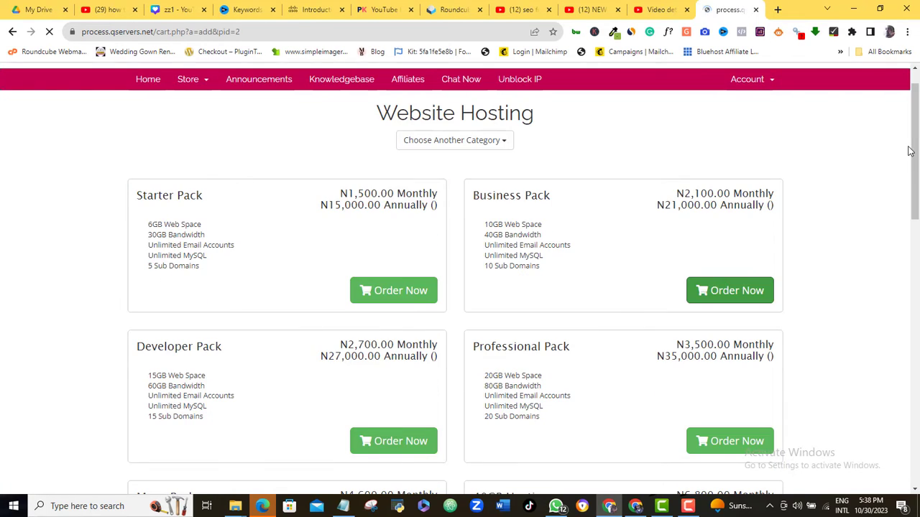
# - Order the Business Pack with mytestdomain.org from the cart as its domain
pyautogui.click(730, 290)
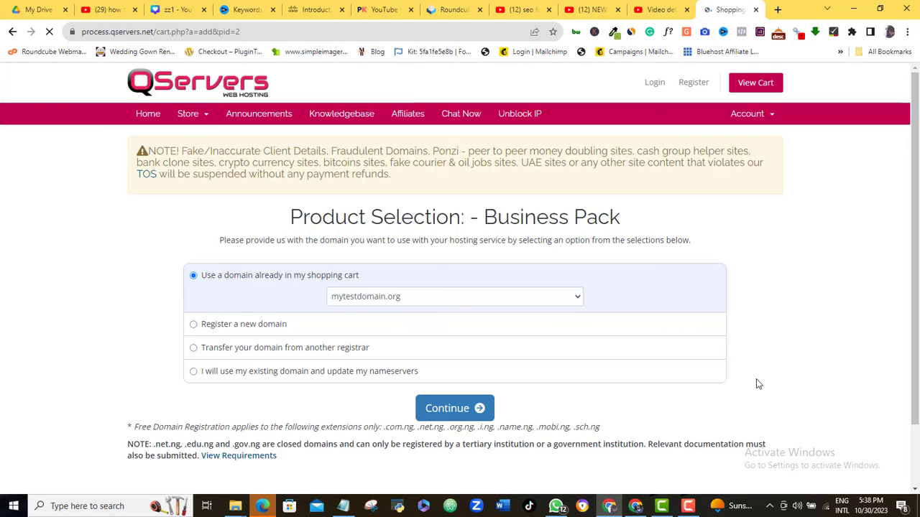
pyautogui.click(431, 300)
pyautogui.click(432, 300)
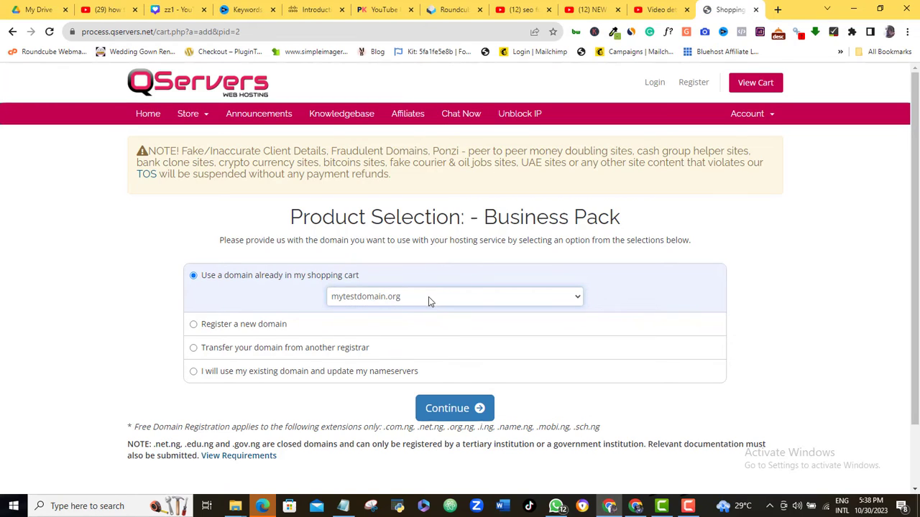
pyautogui.scroll(-1, 398, 301)
pyautogui.click(464, 392)
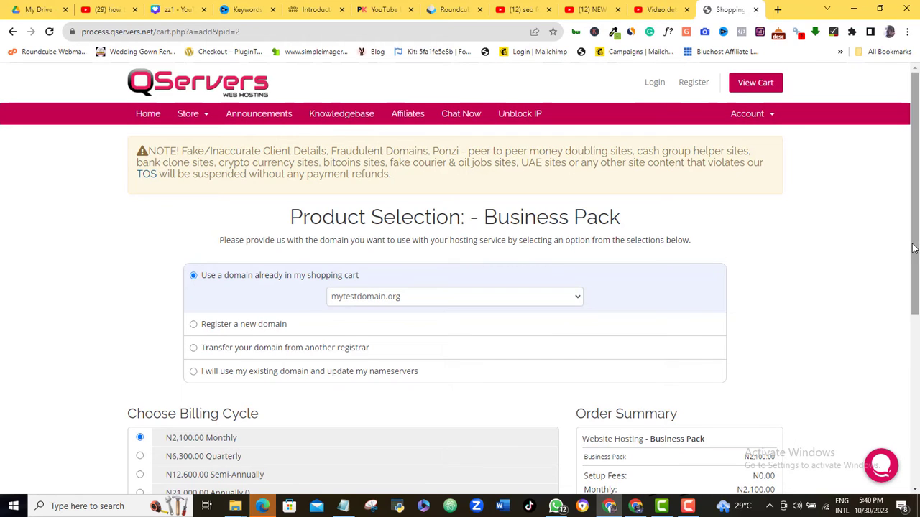
pyautogui.moveTo(914, 248); pyautogui.dragTo(916, 346)
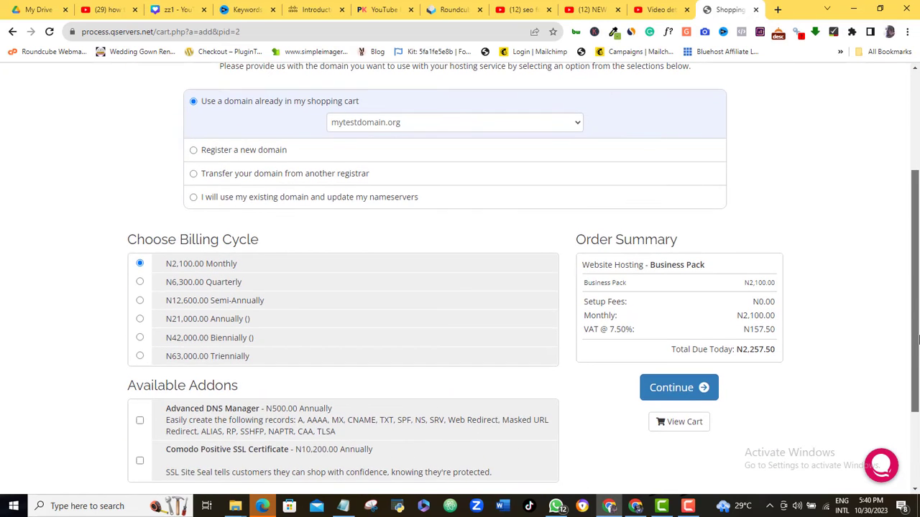
# - Choose the N21,000.00 Annually billing cycle for the Business Pack
pyautogui.scroll(-1, 164, 237)
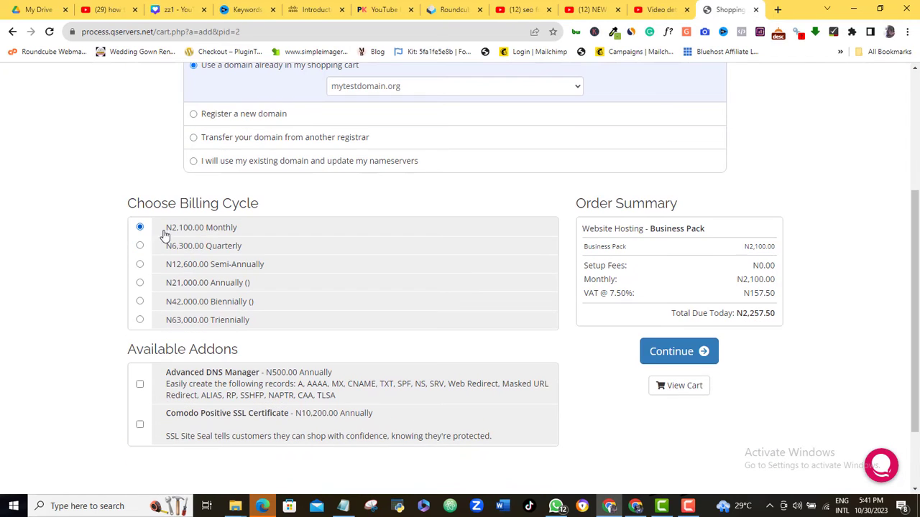
pyautogui.click(140, 284)
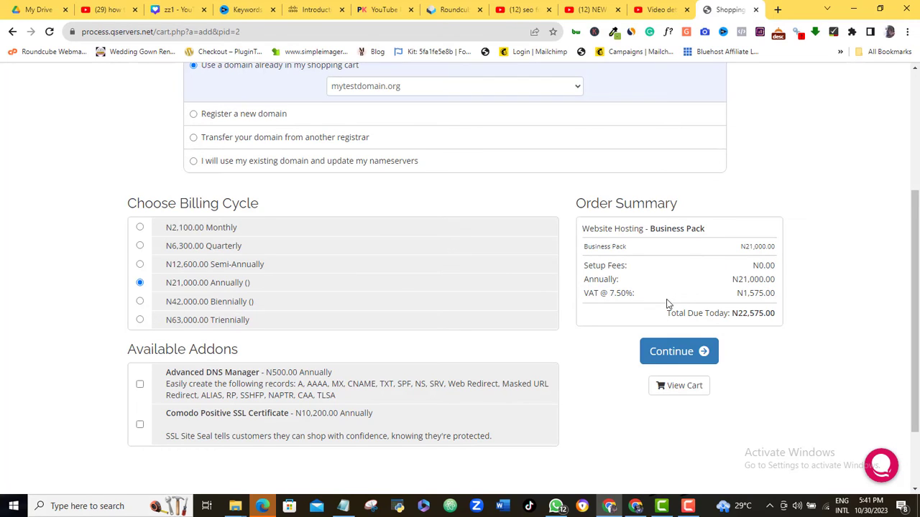
# - Proceed past billing, enable DNS Management (FREE!) for mytestdomain.org, and reach Review & Checkout
pyautogui.click(679, 353)
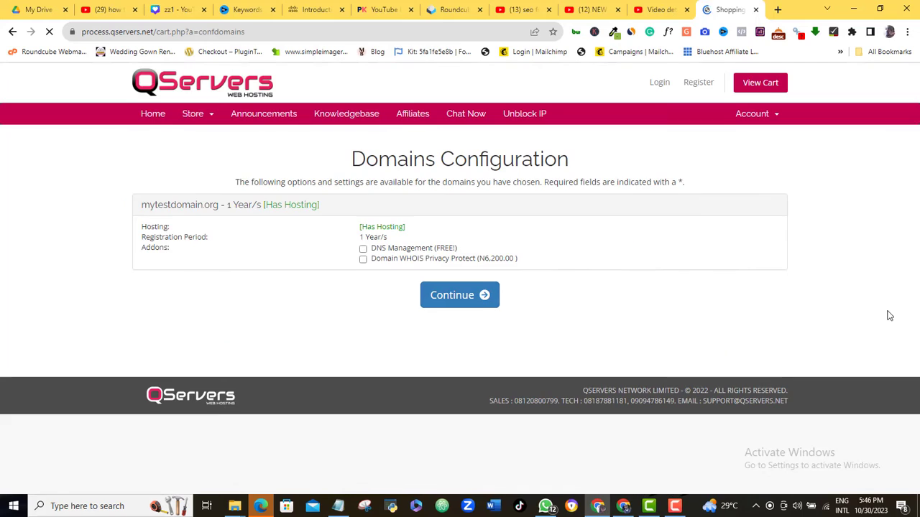
pyautogui.click(362, 250)
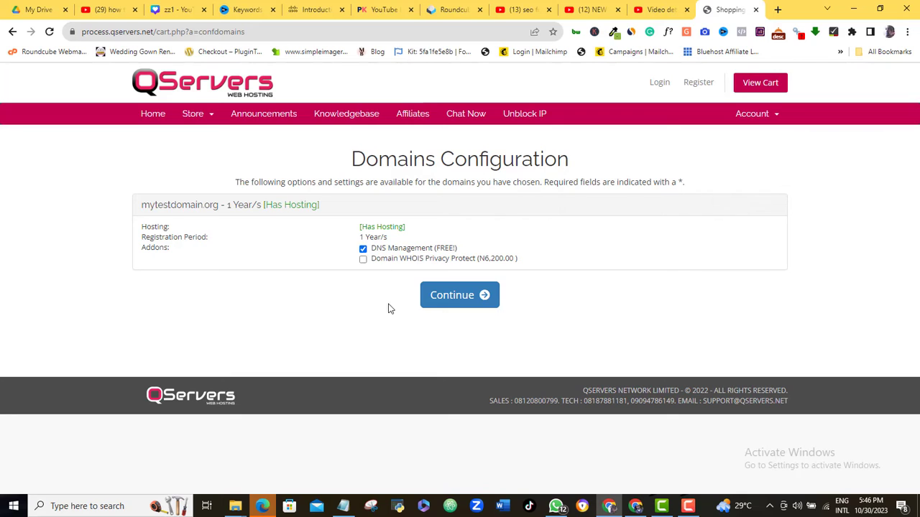
pyautogui.click(472, 307)
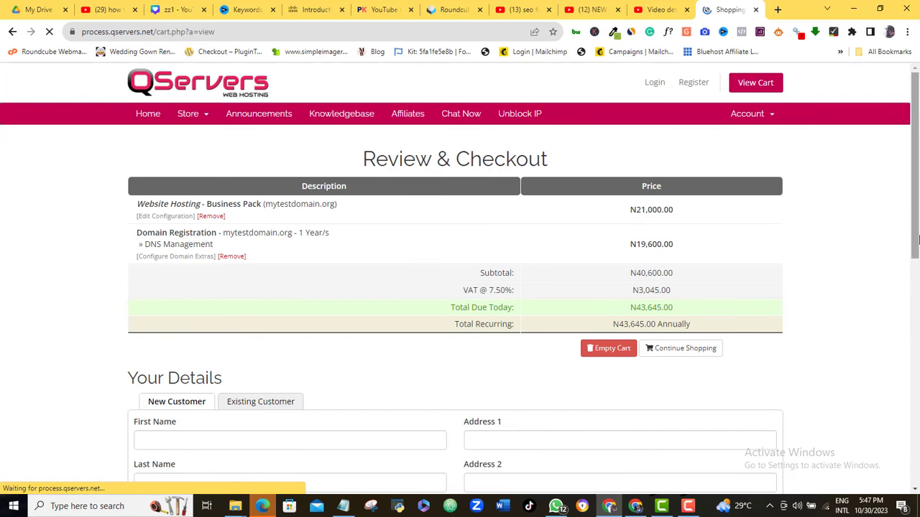
# - Autofill the Your Details form with the customer's saved name, contact, password and Nigeria address
pyautogui.click(916, 244)
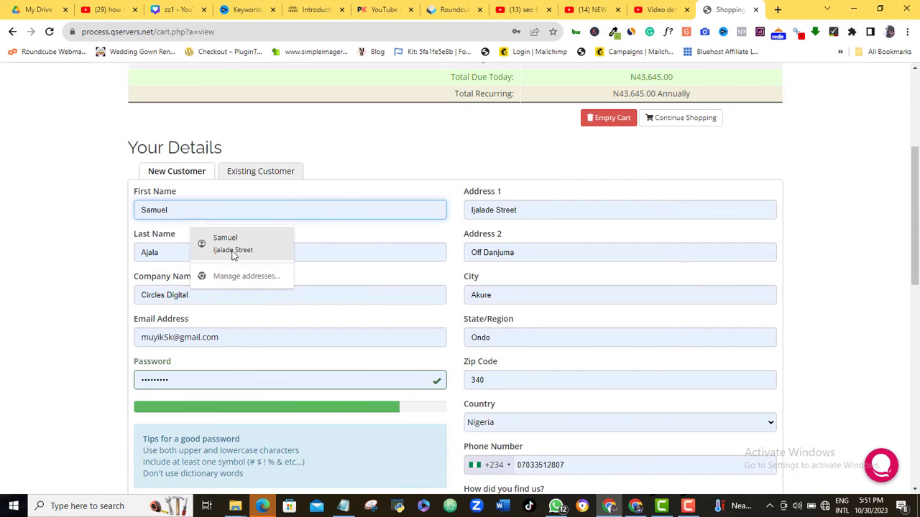
pyautogui.click(228, 253)
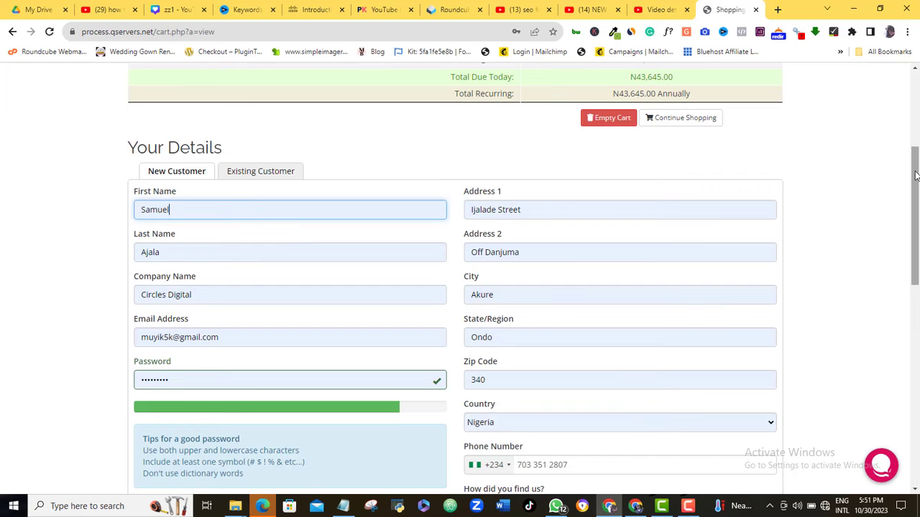
pyautogui.scroll(-1, 916, 201)
pyautogui.moveTo(916, 201); pyautogui.dragTo(916, 244)
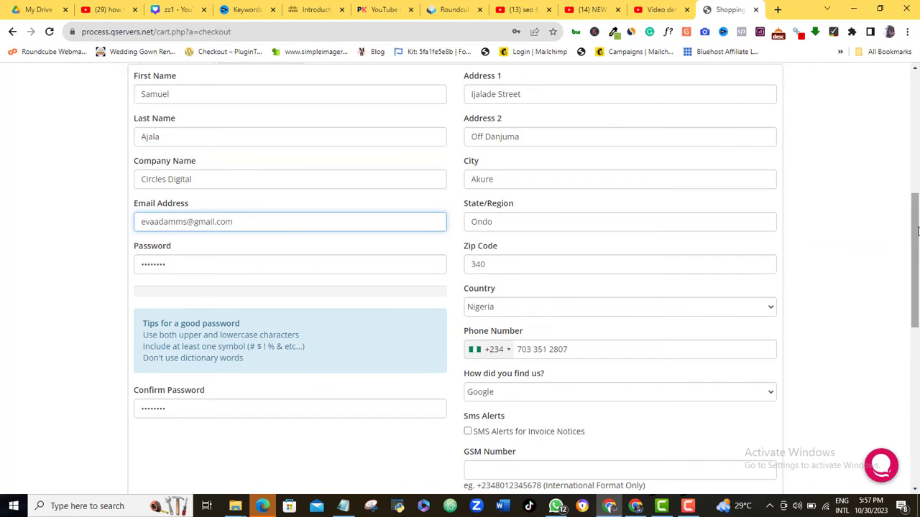
# - Tick the Terms of Service box and choose Paystack (Debit/Credit Cards) as the payment method
pyautogui.moveTo(918, 232); pyautogui.dragTo(916, 397)
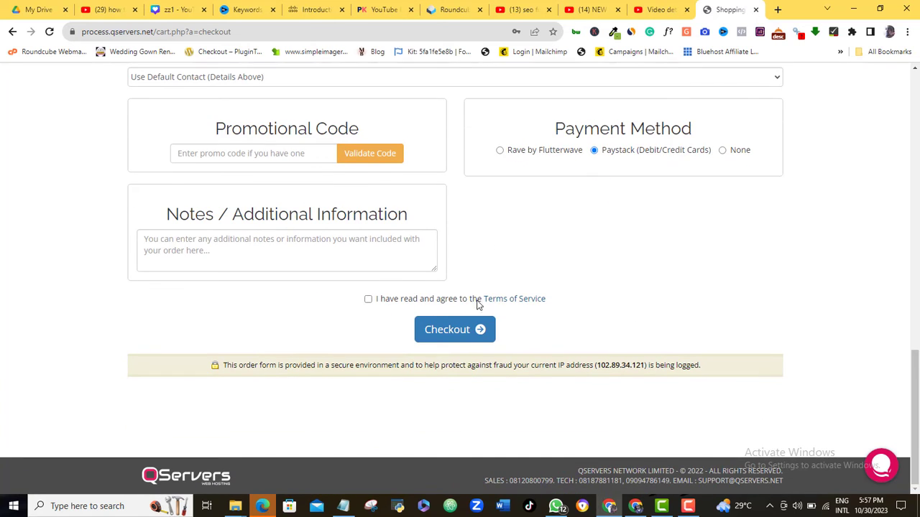
pyautogui.click(368, 298)
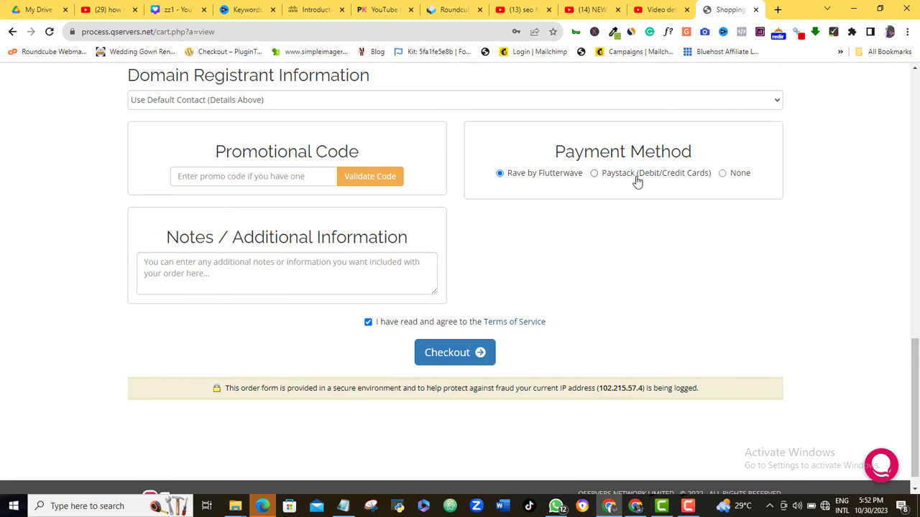
pyautogui.click(596, 176)
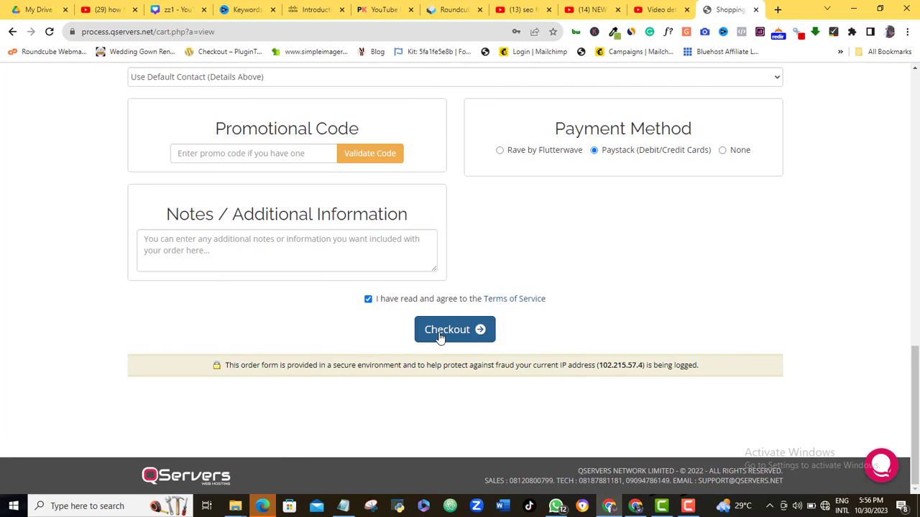
# - Place the order, declining Chrome's password save, to get the N44,399.68 unpaid invoice
pyautogui.click(438, 338)
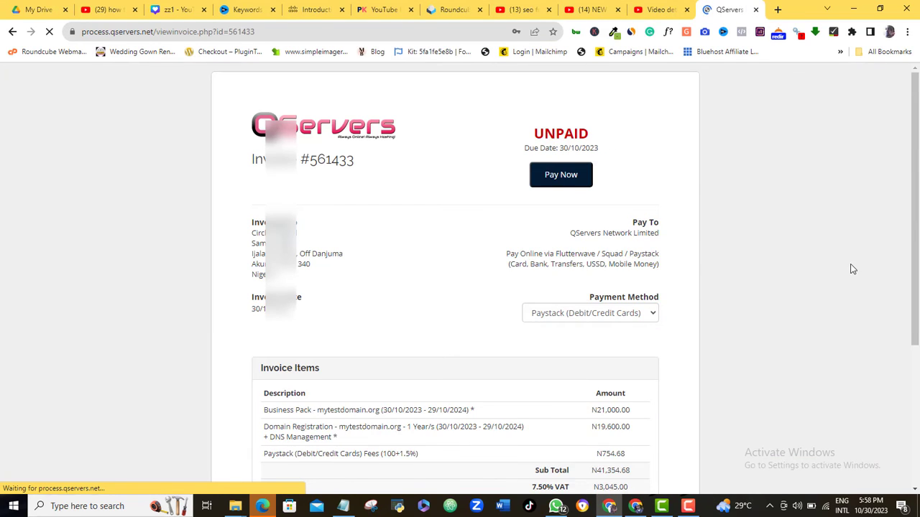
pyautogui.moveTo(915, 172); pyautogui.dragTo(917, 241)
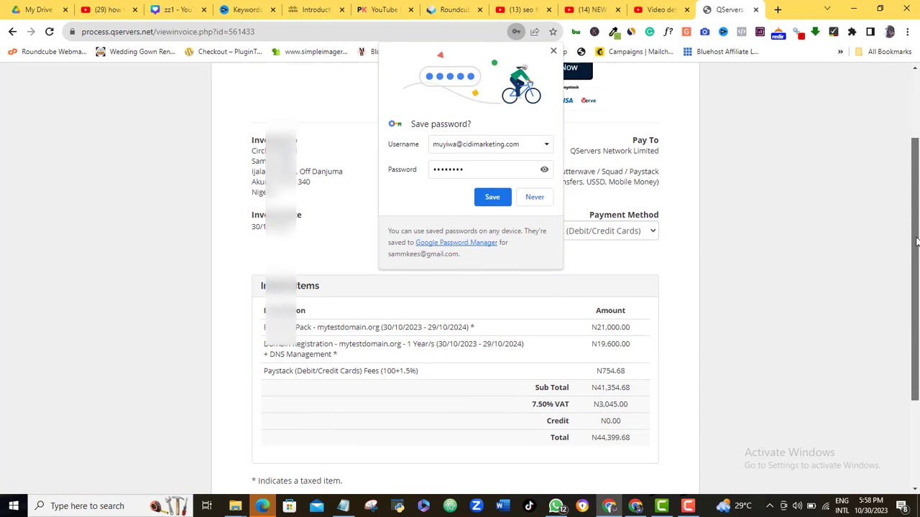
pyautogui.click(543, 202)
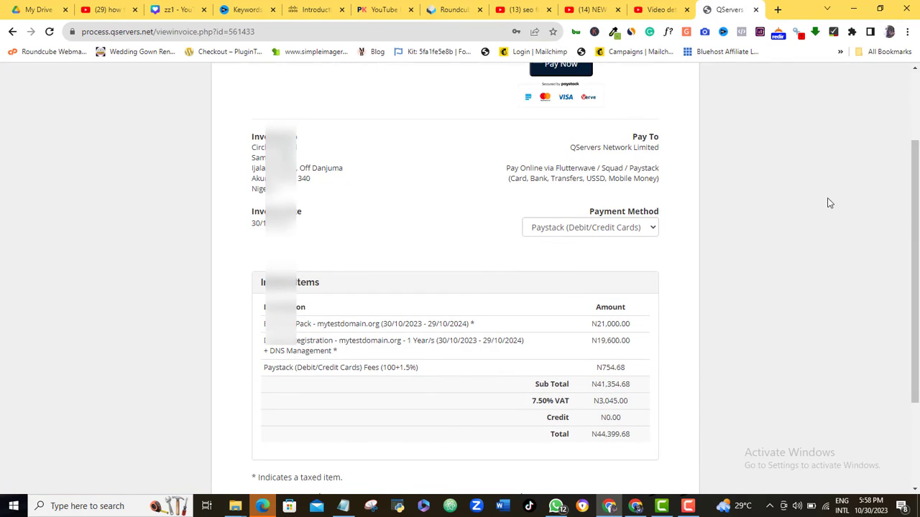